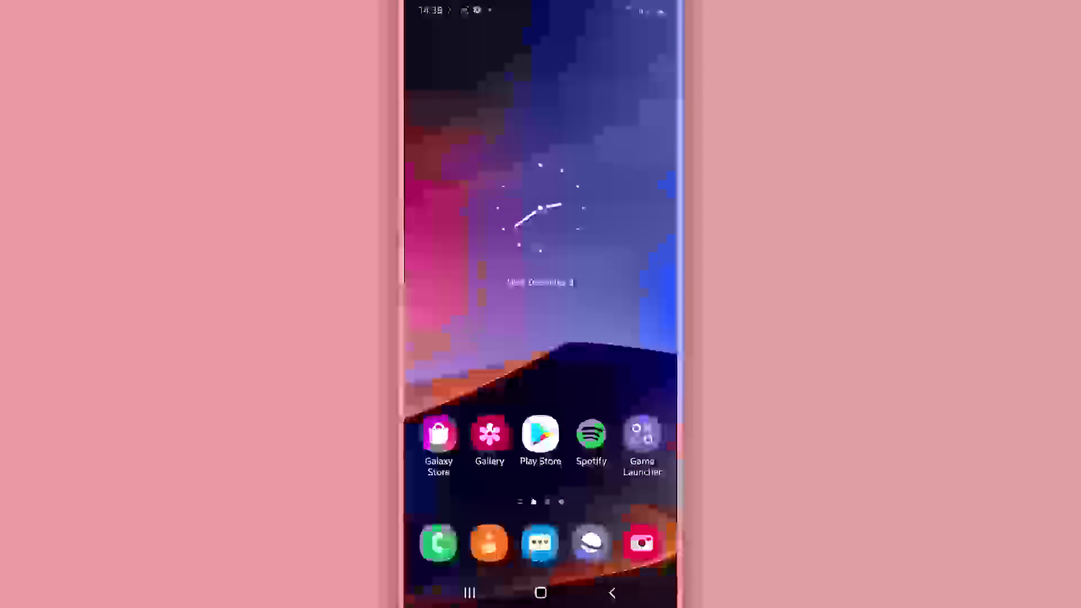
- Pull down quick settings and go into the phone's Settings
drag(541, 4, 540, 338)
drag(540, 126, 541, 507)
click(632, 158)
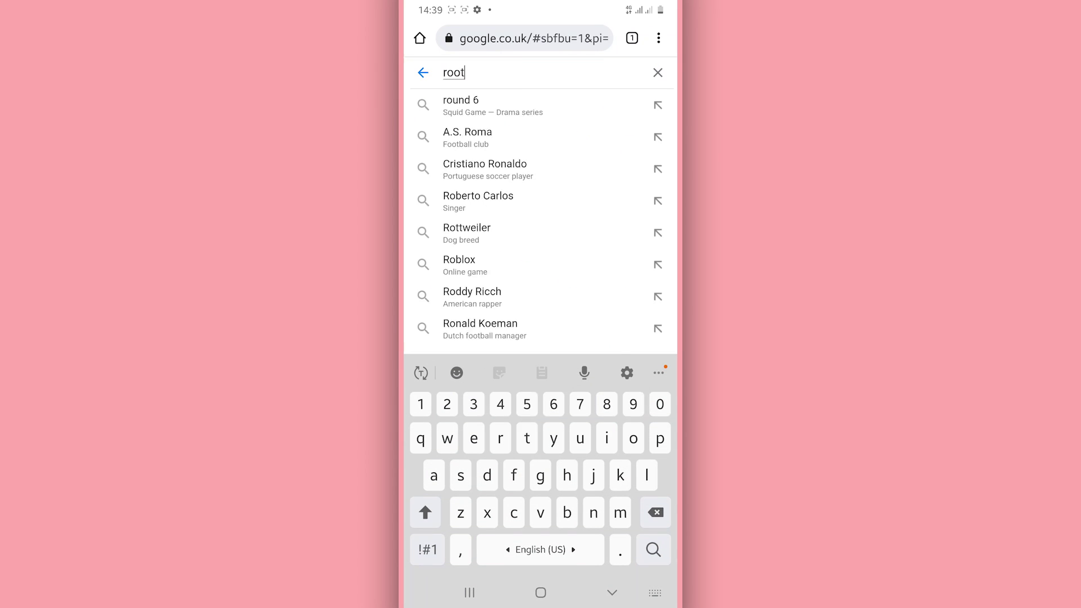
- Search Google for 'iroot' to list the official site and Malavida download page
key(BackSpace)
key(BackSpace)
key(BackSpace)
key(BackSpace)
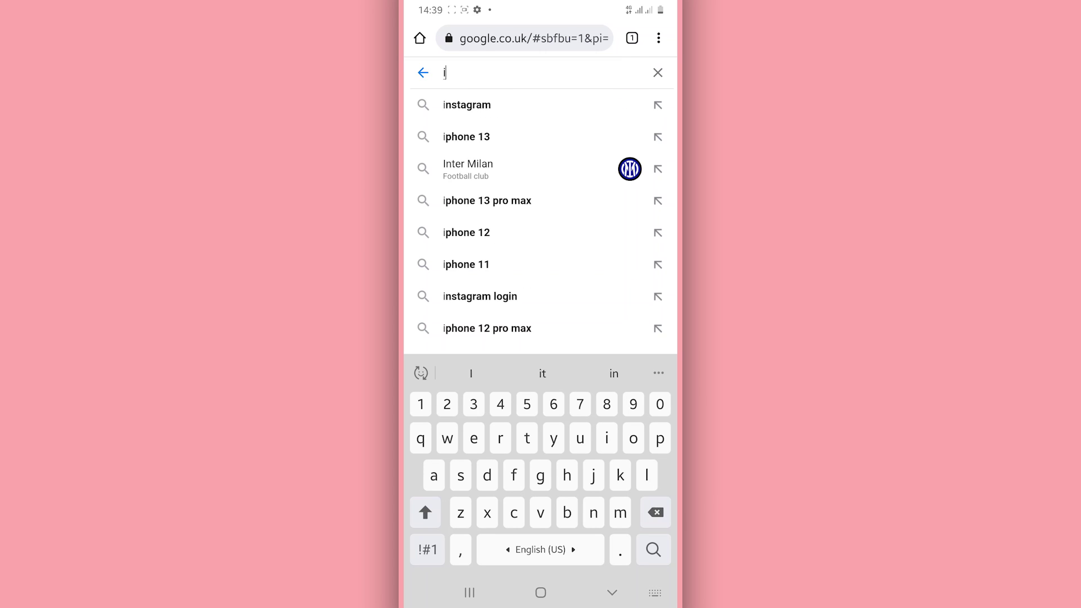
text(irr)
key(BackSpace)
key(BackSpace)
key(BackSpace)
text(iroot)
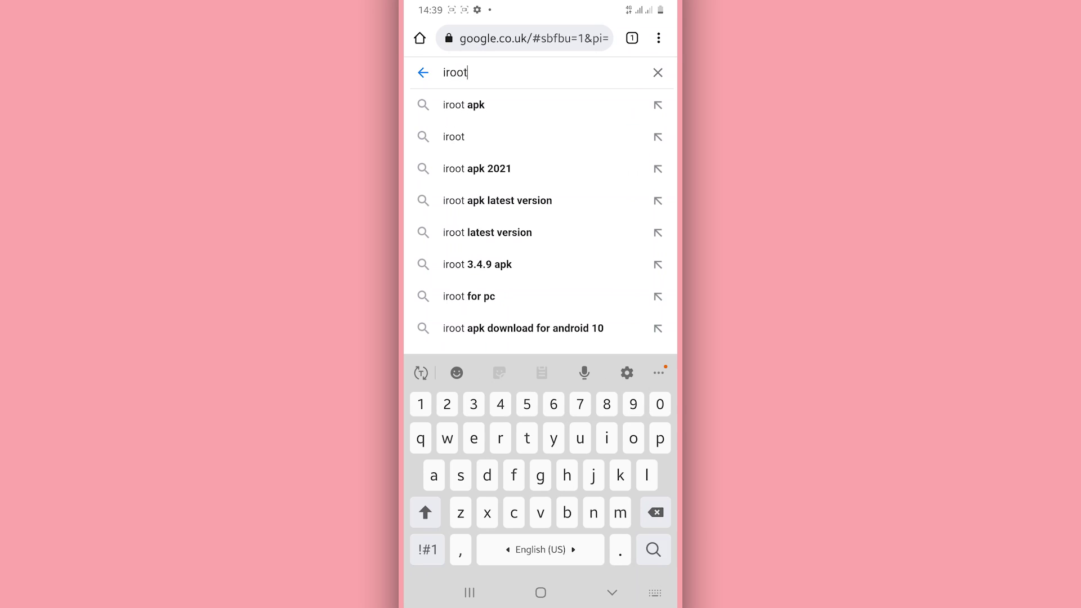
key(Return)
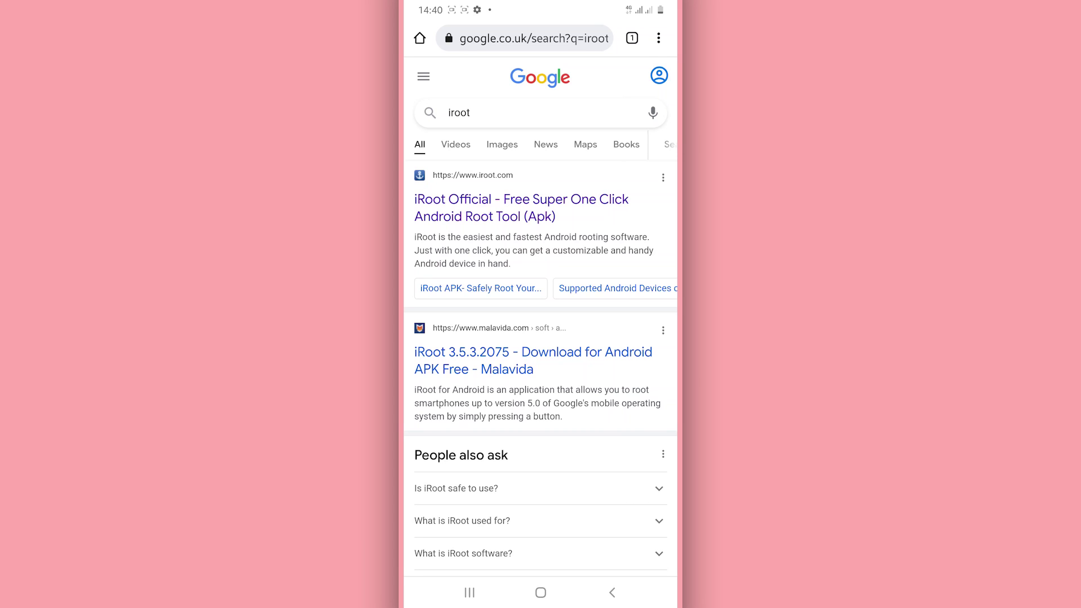
- Open the iRoot search result to download the APK from Malavida
click(522, 207)
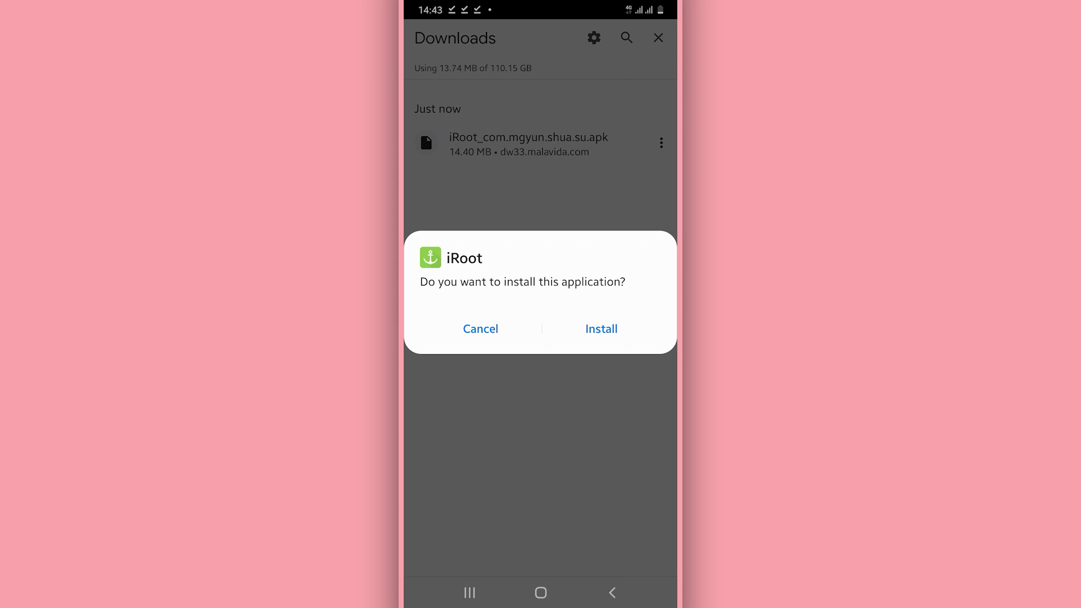
- Install iRoot anyway past the Play Protect warning and launch it
click(601, 329)
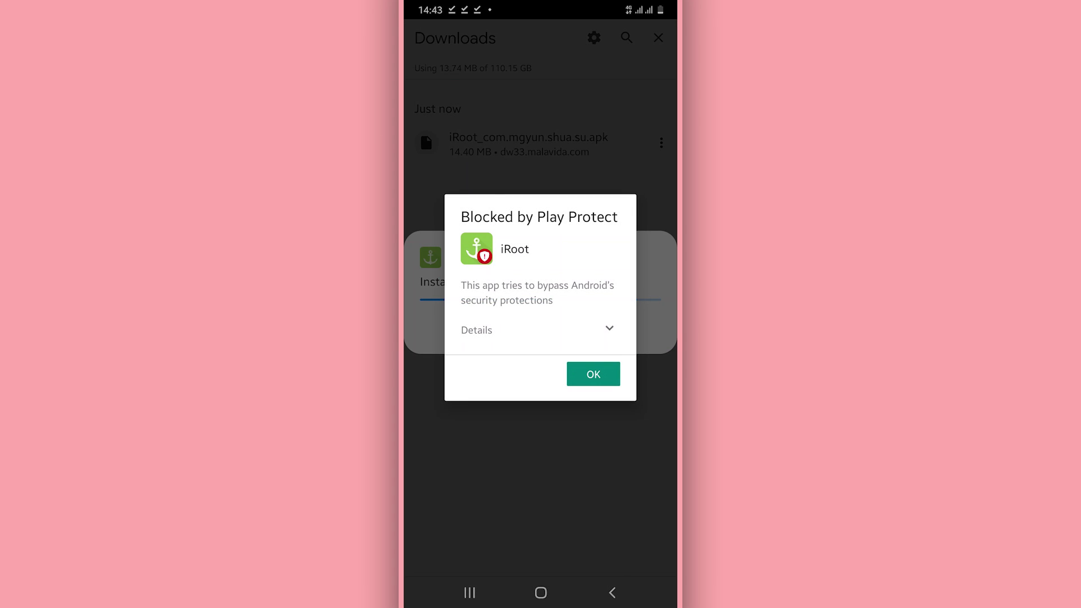
click(608, 329)
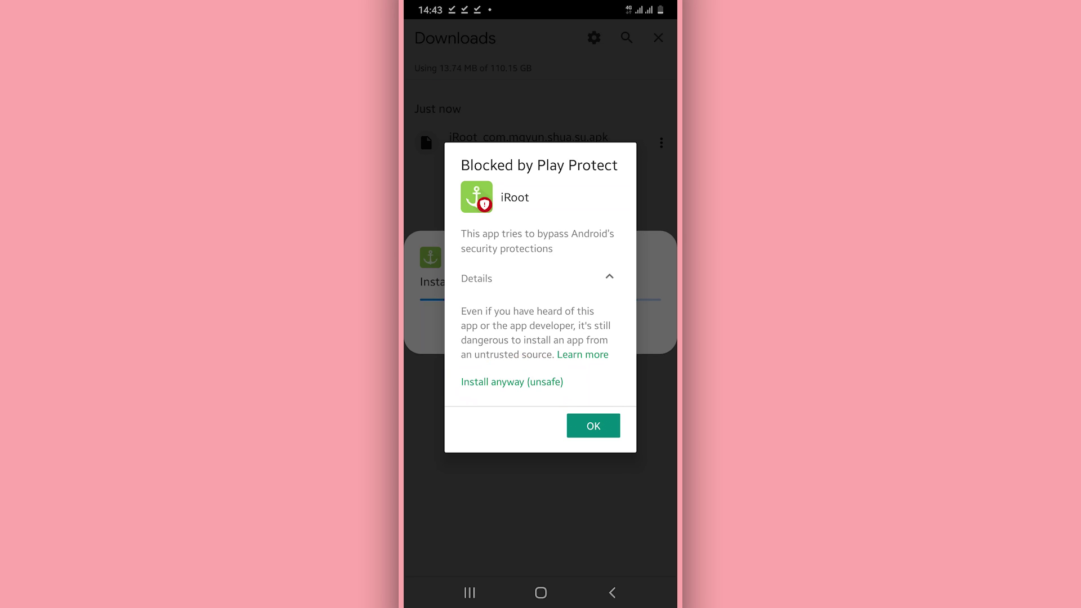
click(512, 382)
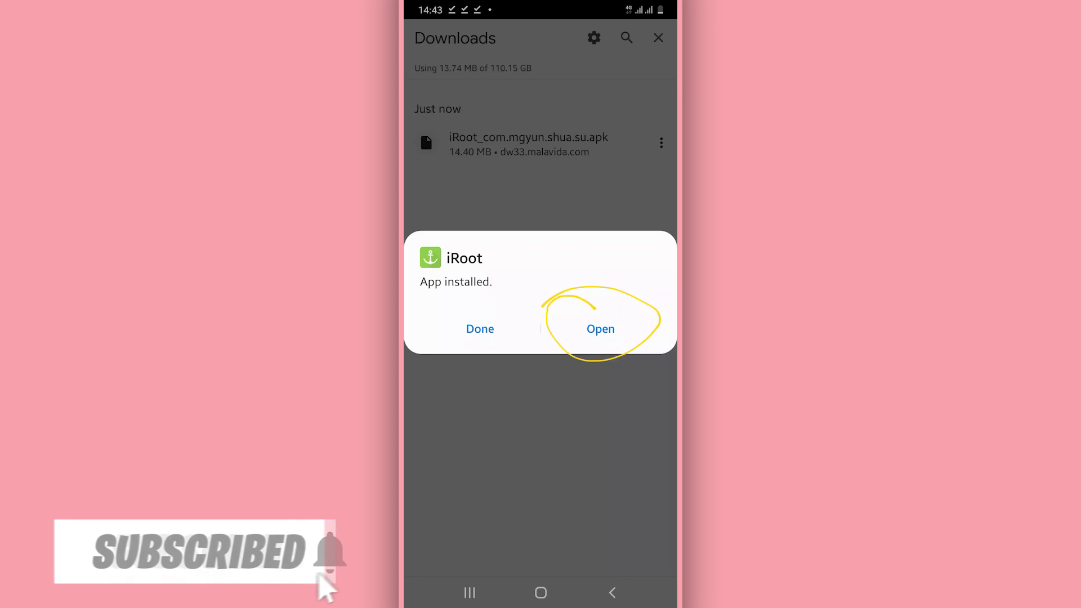
click(601, 328)
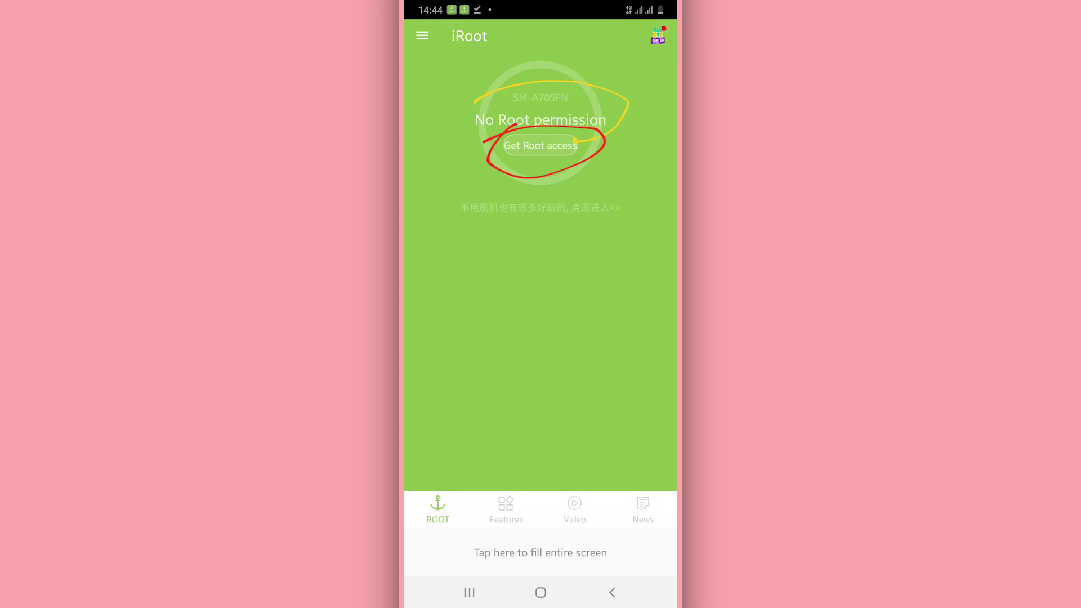
- Start rooting the phone with Get Root access
click(541, 145)
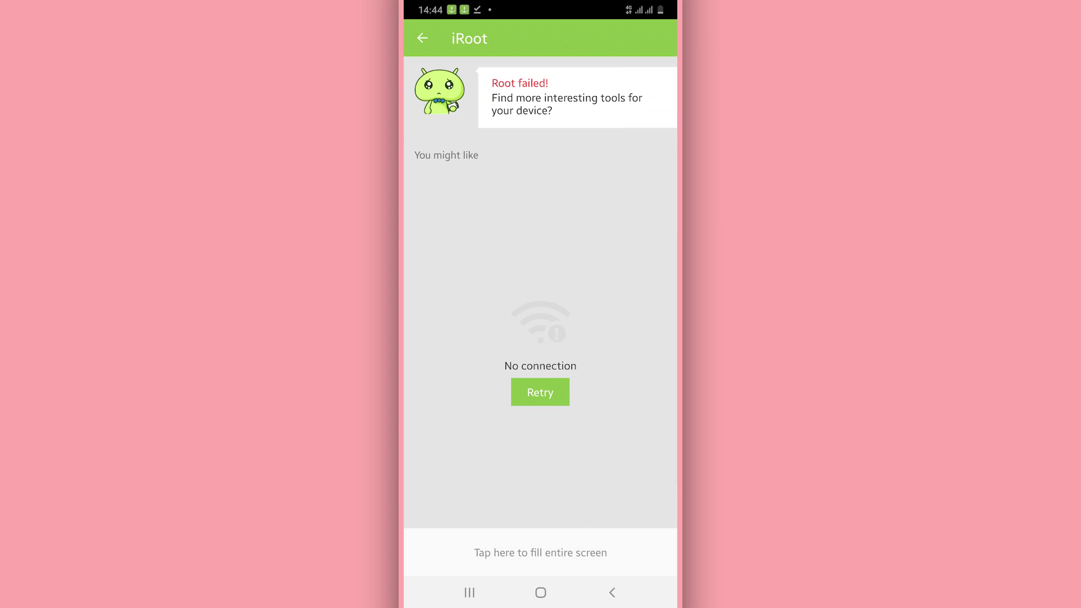
- Leave the Root failed page and start a second root attempt
click(423, 38)
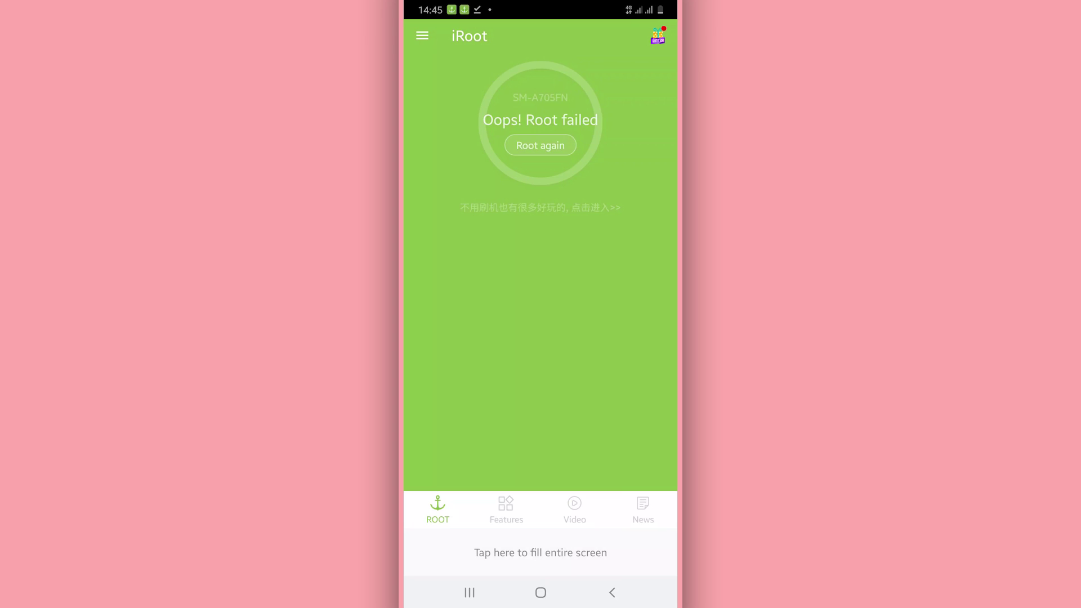
click(540, 145)
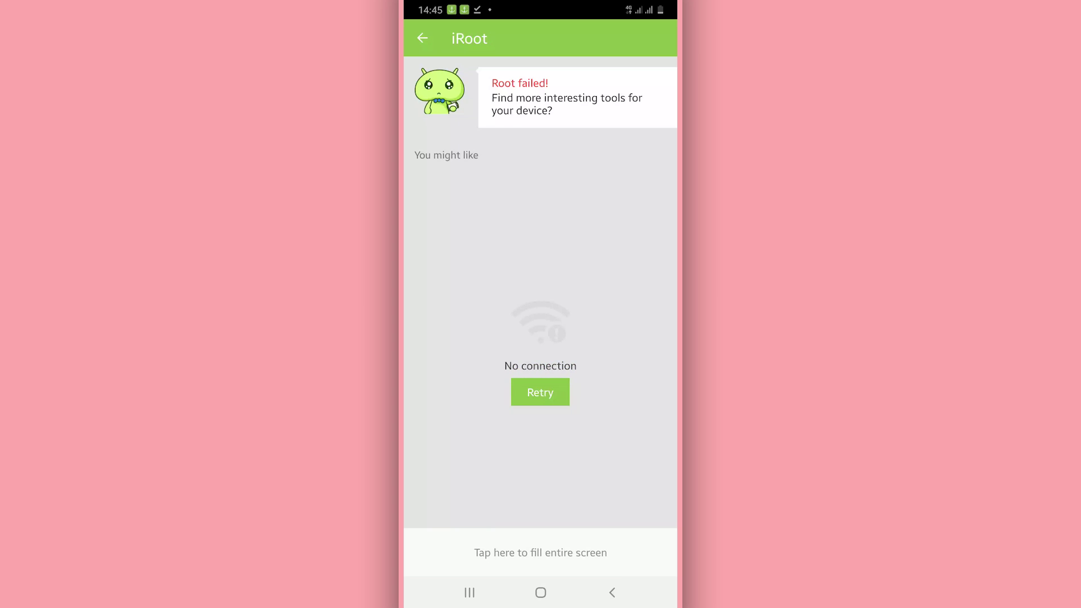
- Return from the second failure and launch a third root attempt
click(422, 38)
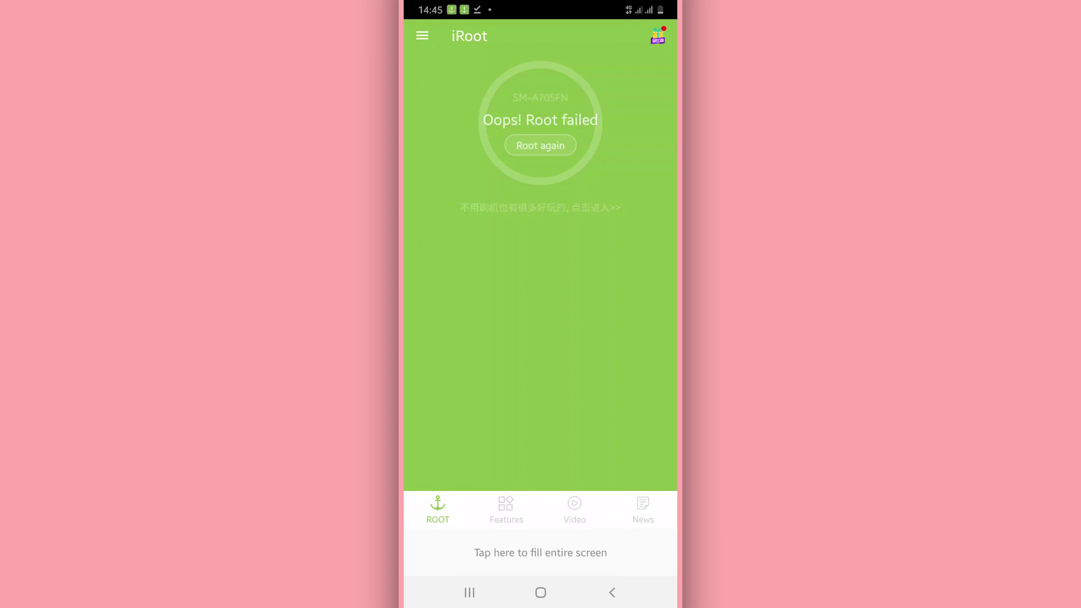
click(541, 146)
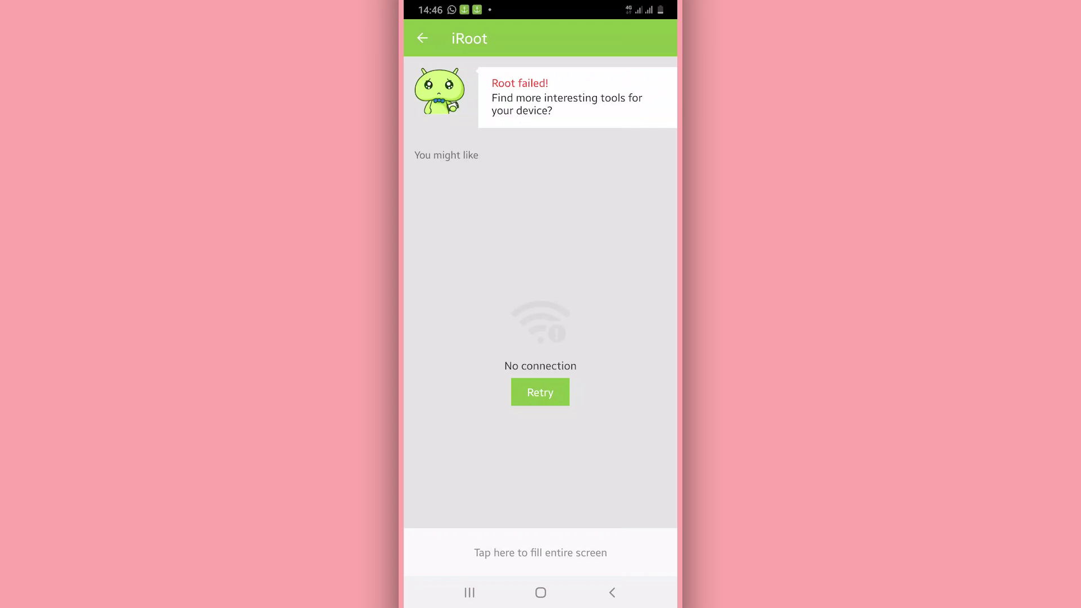
- Return from the Root failed page to the main screen showing 'Oops! Root failed'
click(422, 39)
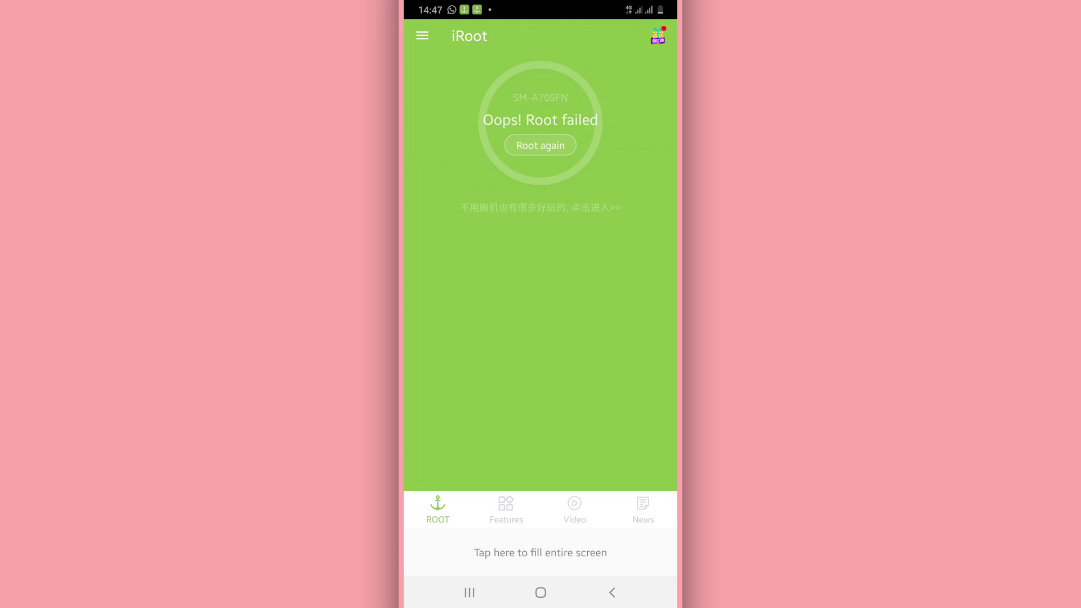